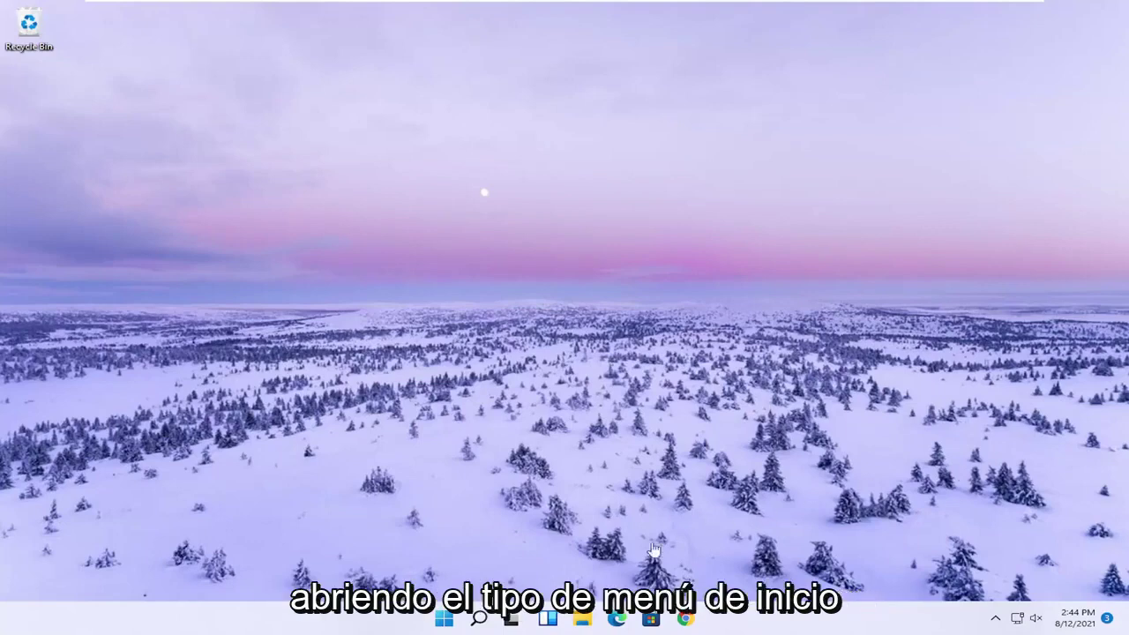
- Launch Registry Editor with administrator rights from a Start menu search for 'regedit'
{"action": "left_click", "coordinate": [490, 621]}
{"action": "type", "text": "reg"}
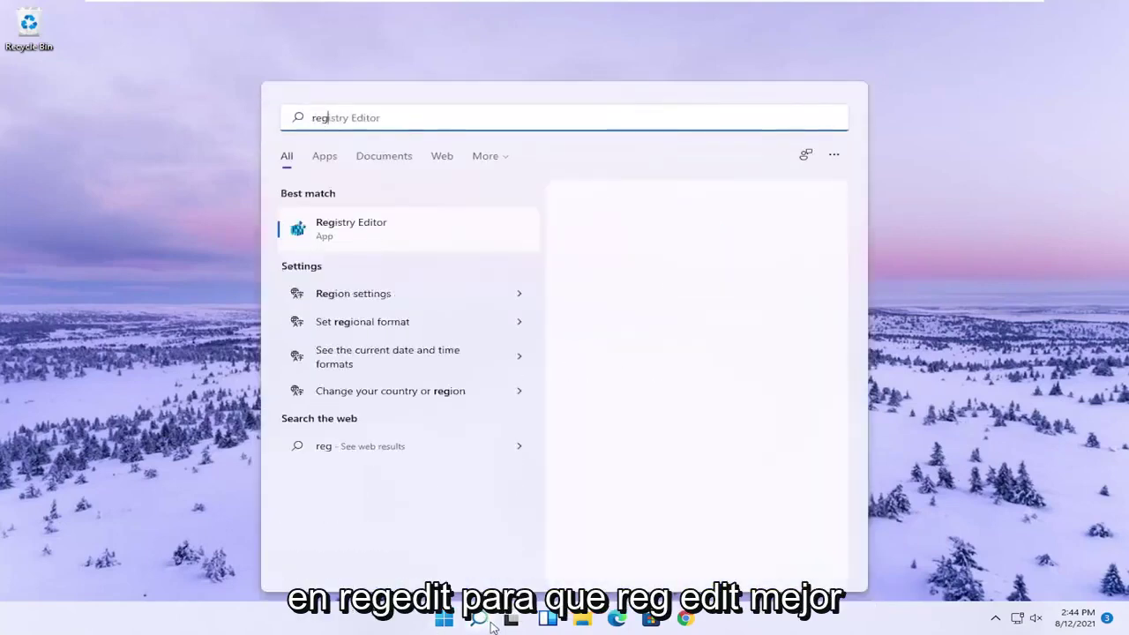
{"action": "type", "text": "edit"}
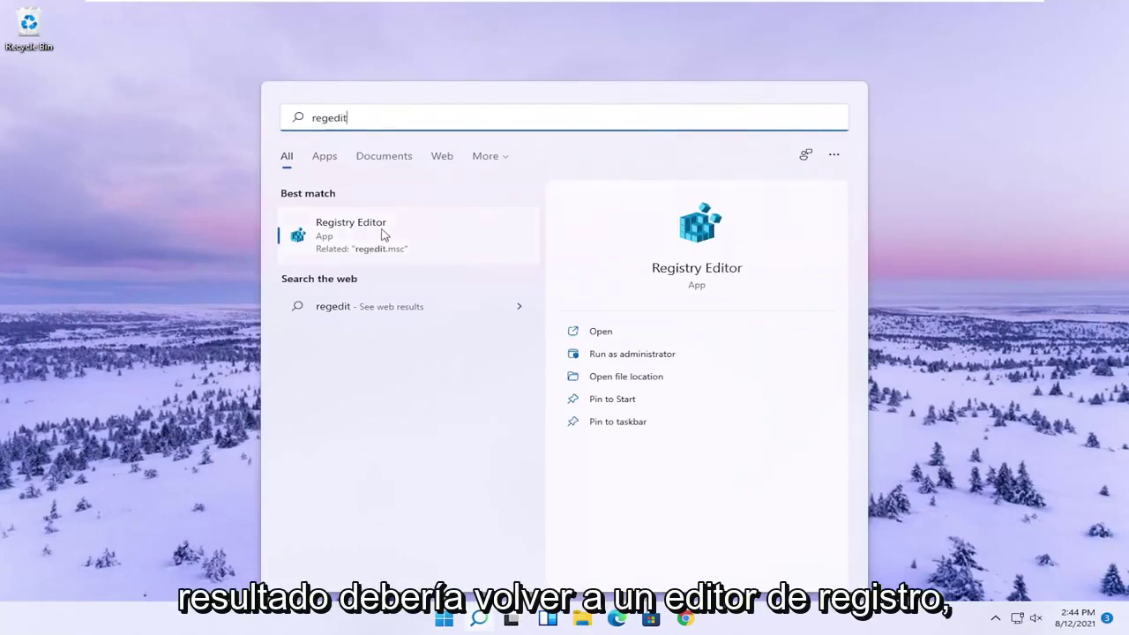
{"action": "right_click", "coordinate": [352, 238]}
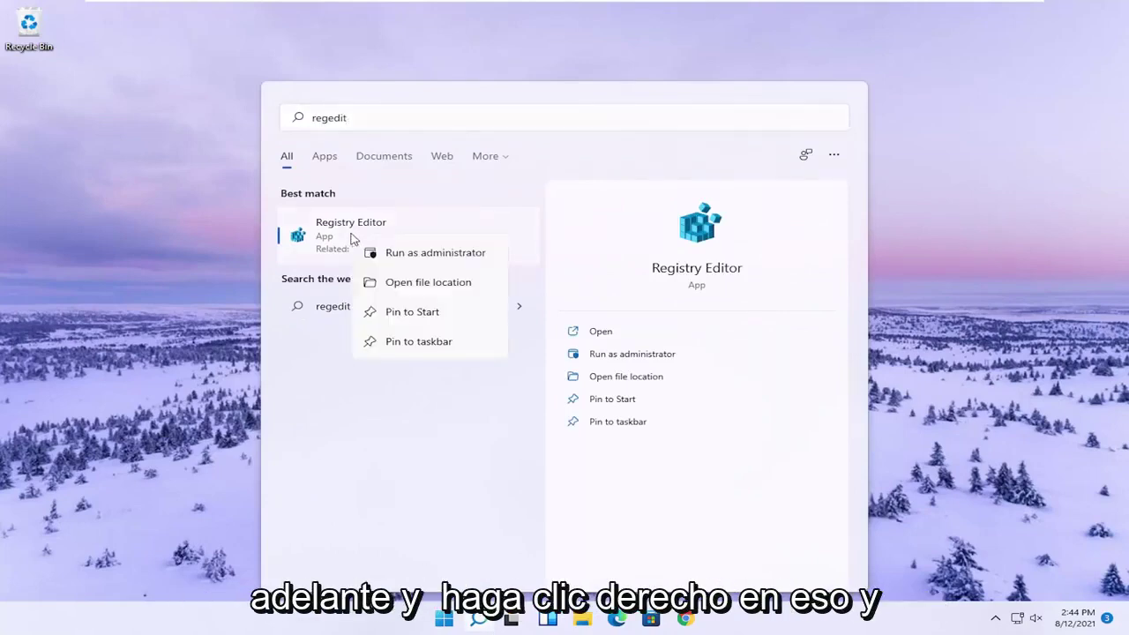
{"action": "left_click", "coordinate": [405, 253]}
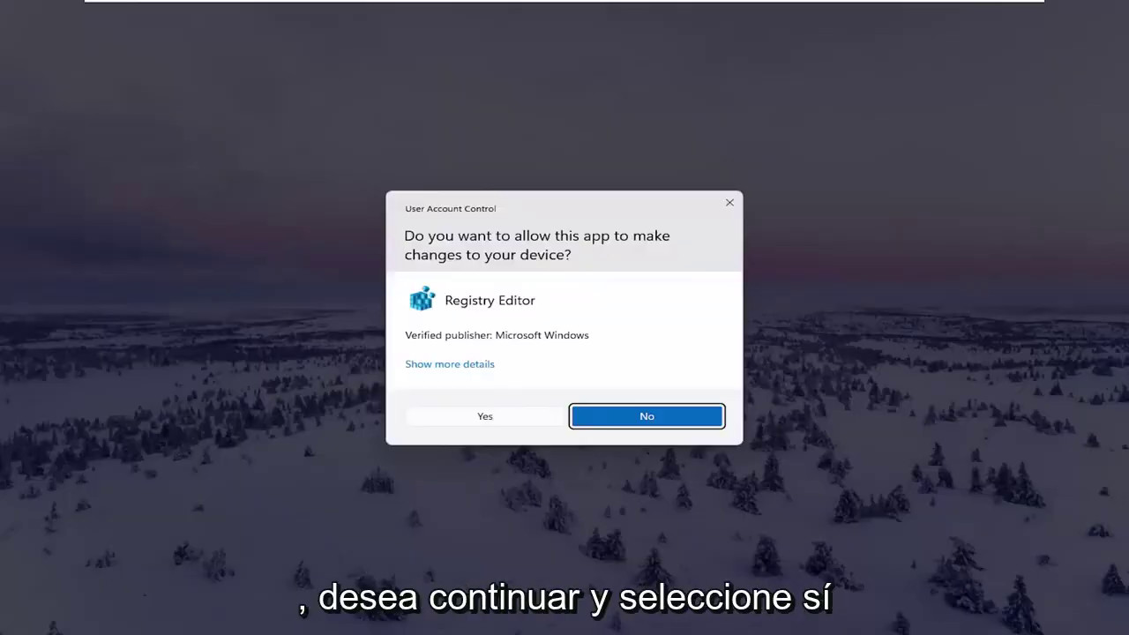
- Approve the UAC prompt and collapse HKEY_LOCAL_MACHINE back to the Computer root
{"action": "left_click", "coordinate": [478, 421]}
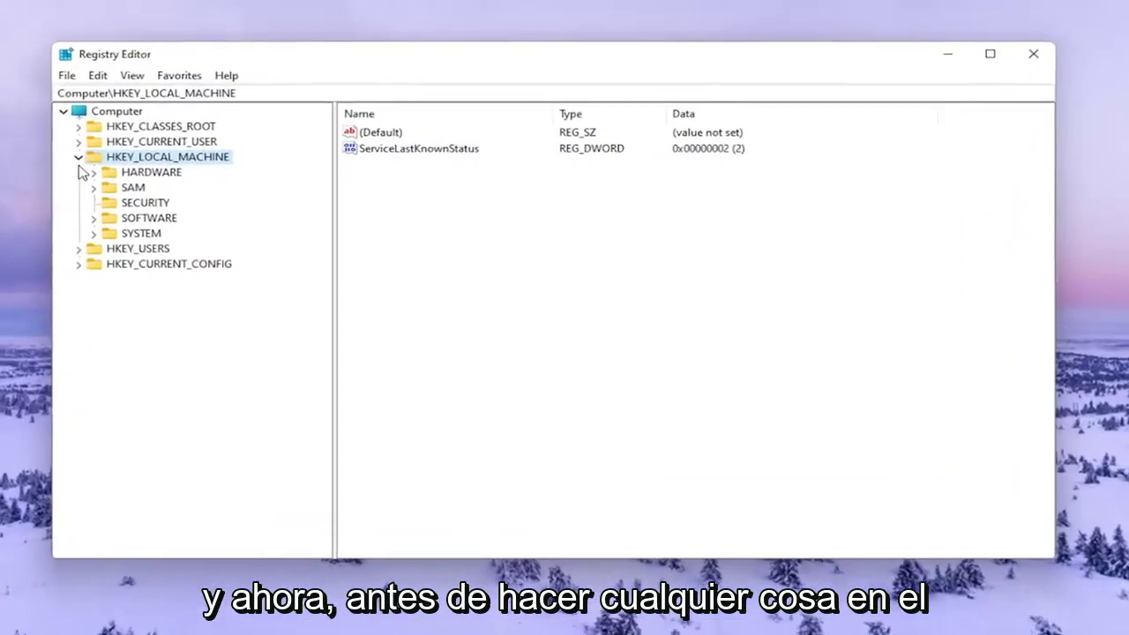
{"action": "left_click", "coordinate": [158, 155]}
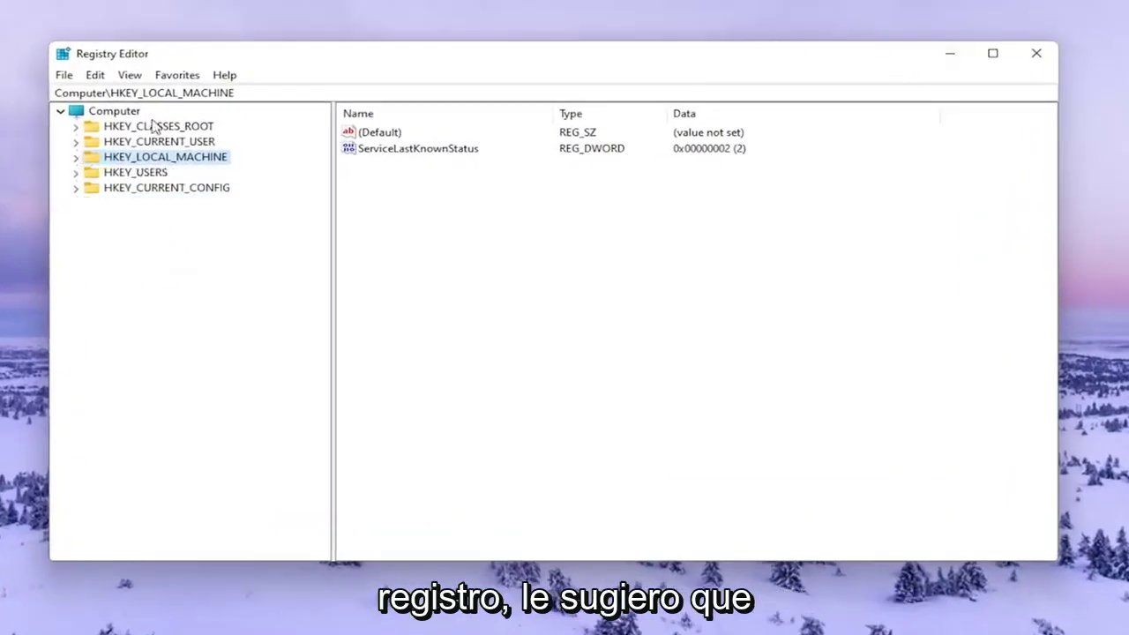
{"action": "key", "text": "Left"}
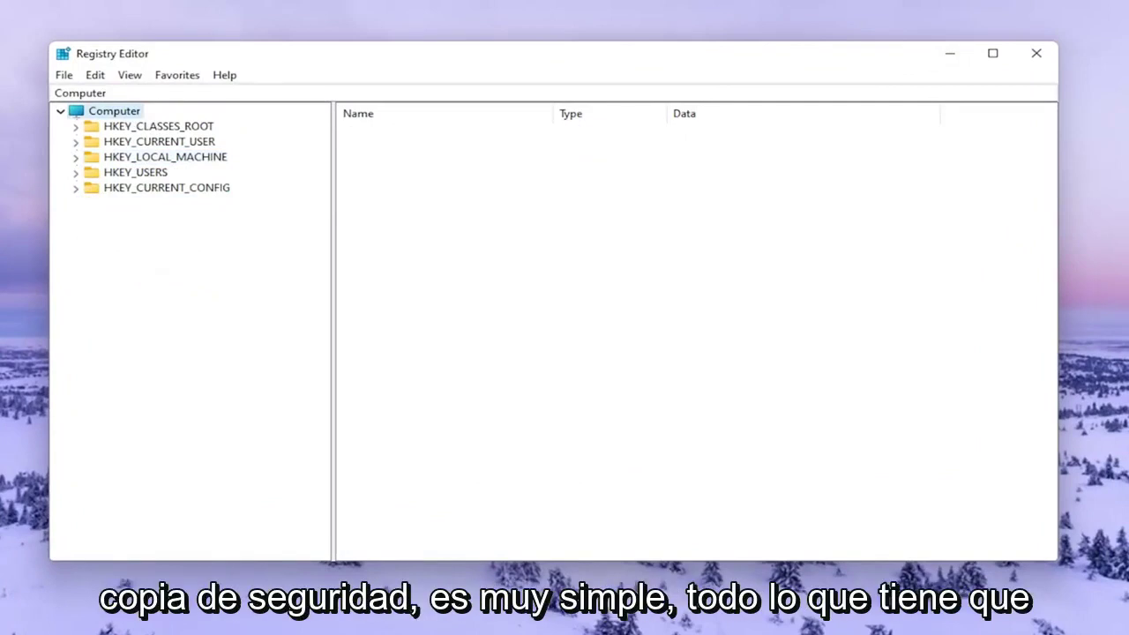
- Open the File menu's Export and Import registry dialogs, cancelling each without changes
{"action": "left_click", "coordinate": [65, 76]}
{"action": "left_click", "coordinate": [88, 111]}
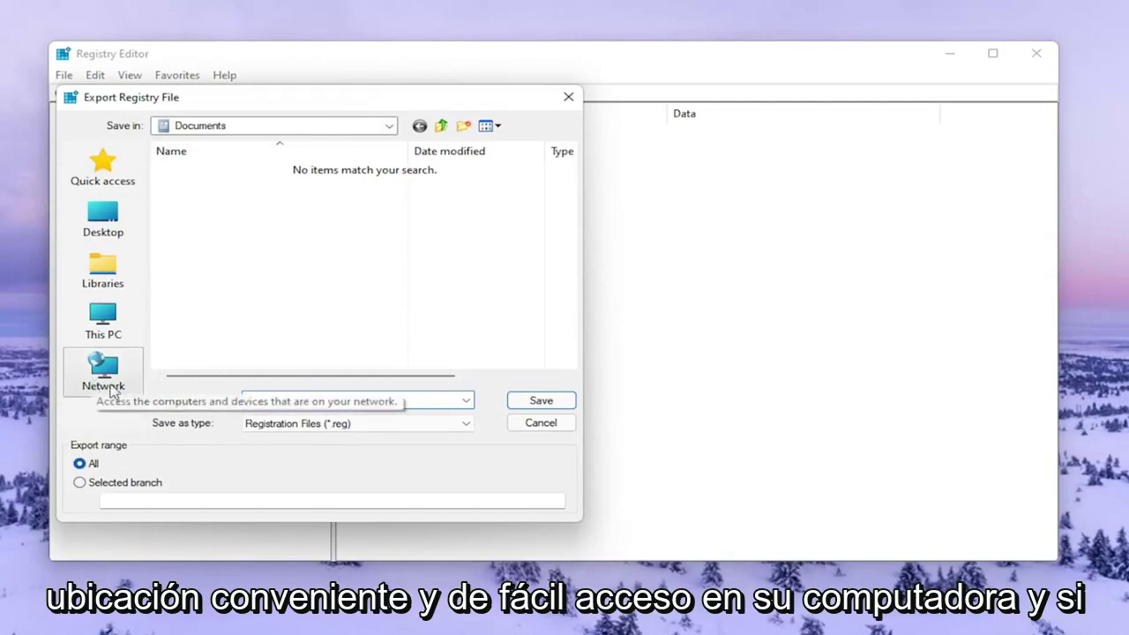
{"action": "left_click", "coordinate": [523, 427]}
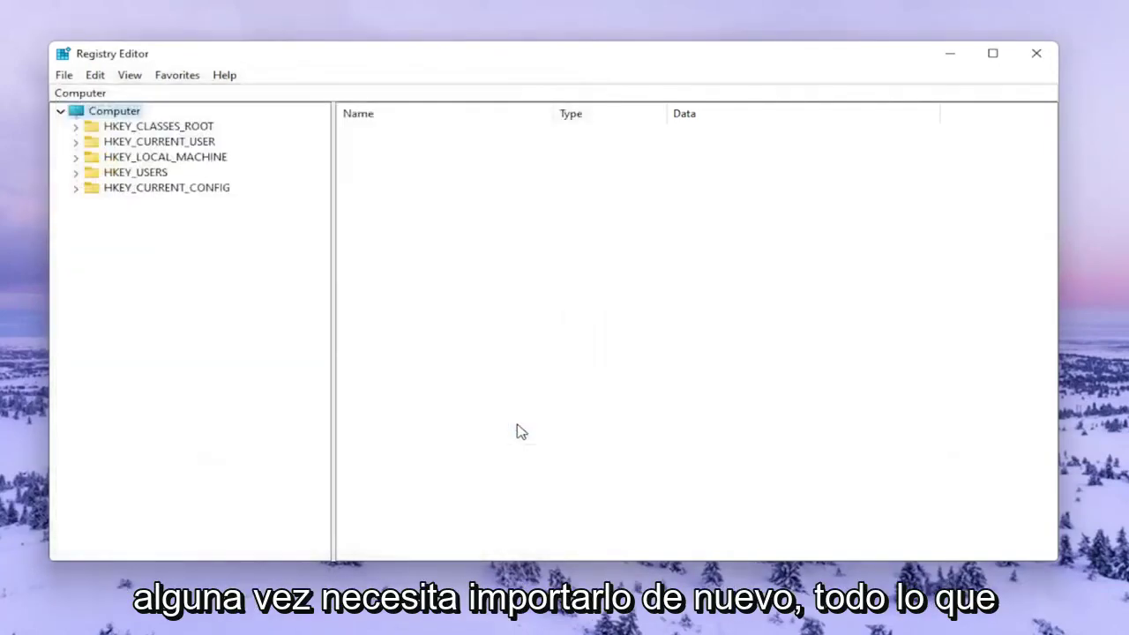
{"action": "left_click", "coordinate": [65, 80]}
{"action": "left_click", "coordinate": [97, 96]}
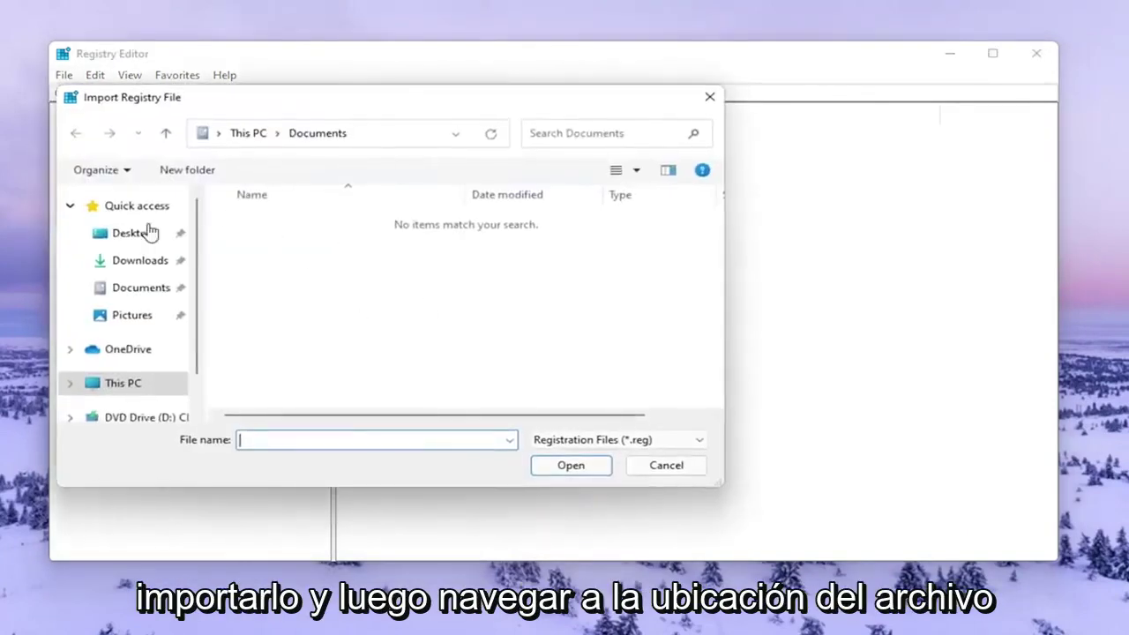
{"action": "left_click", "coordinate": [690, 471]}
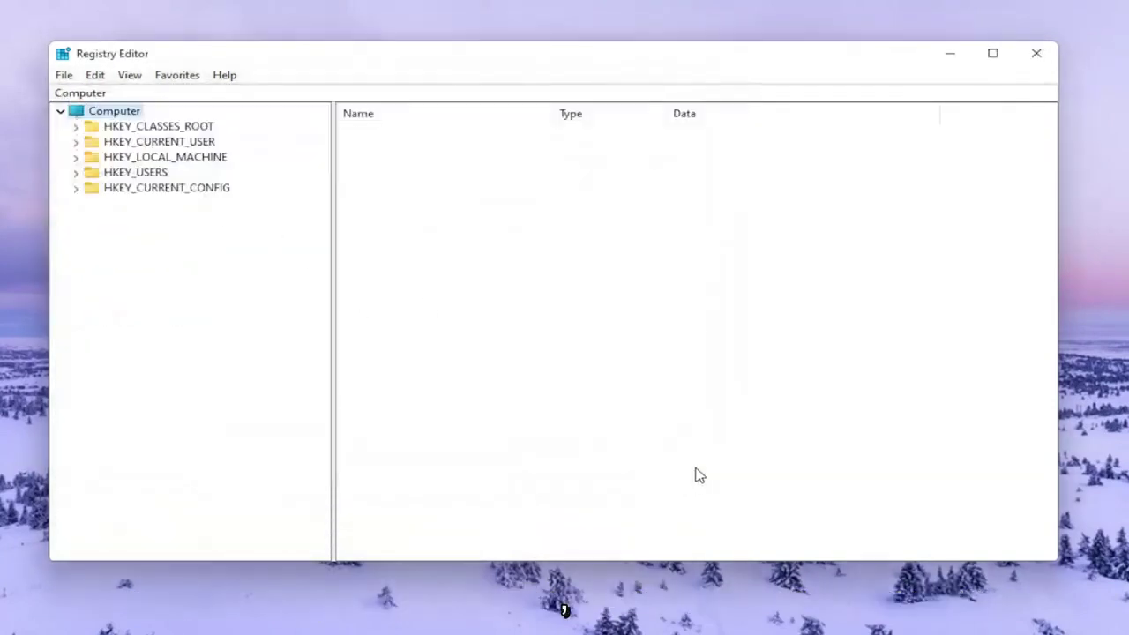
- Expand HKEY_CURRENT_USER\Software\Classes and scroll its subkeys down to Local Settings
{"action": "double_click", "coordinate": [174, 143]}
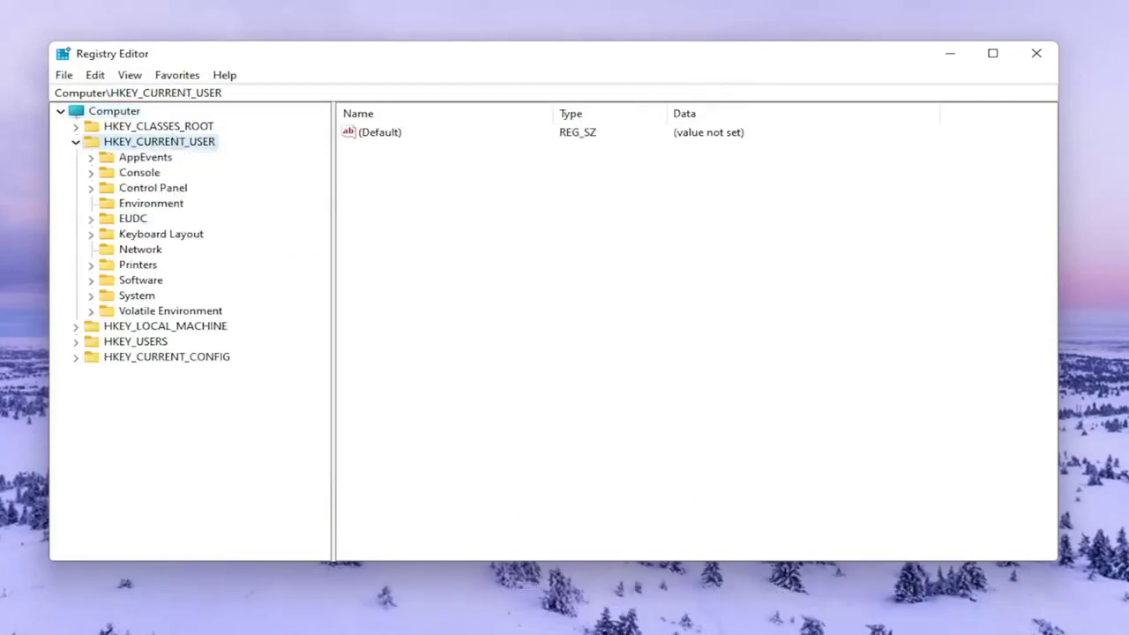
{"action": "left_click", "coordinate": [141, 282]}
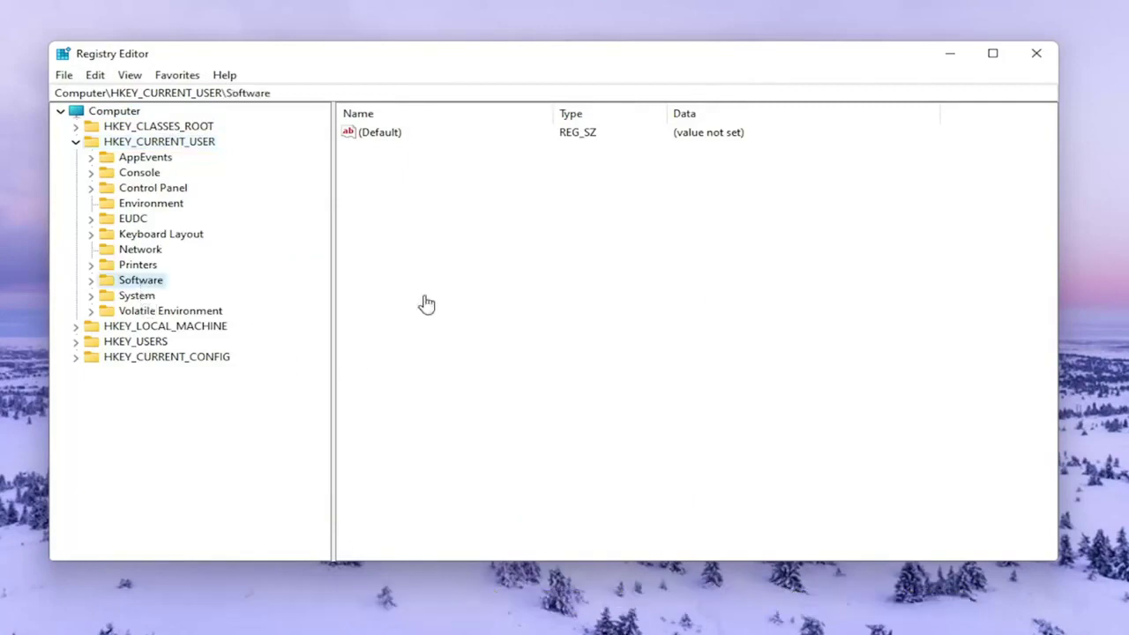
{"action": "double_click", "coordinate": [128, 280]}
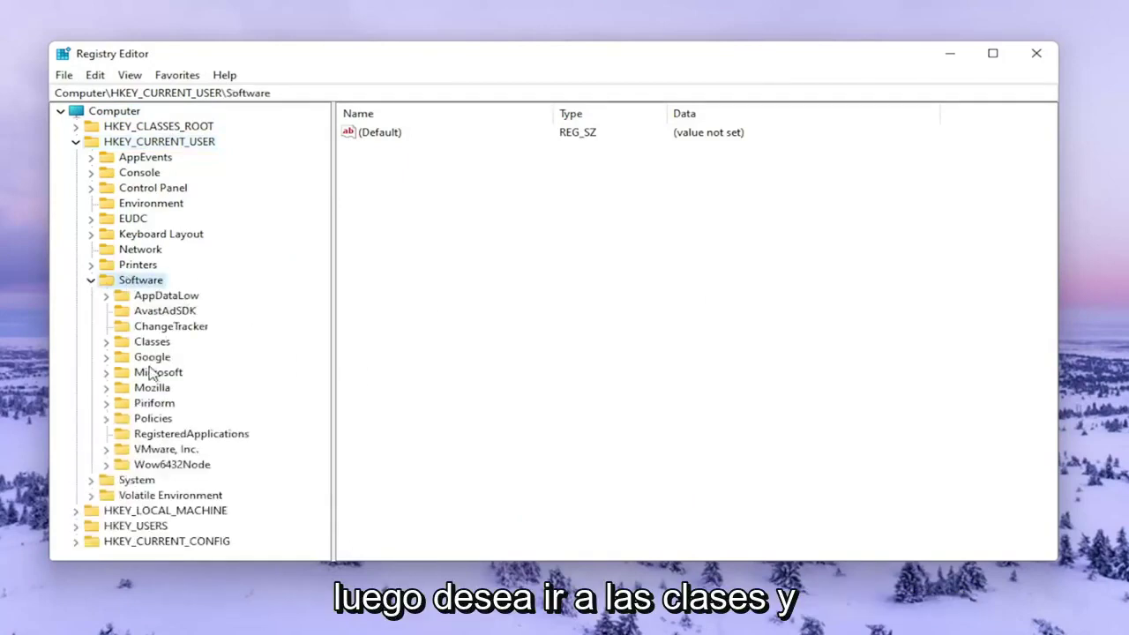
{"action": "left_click", "coordinate": [164, 343]}
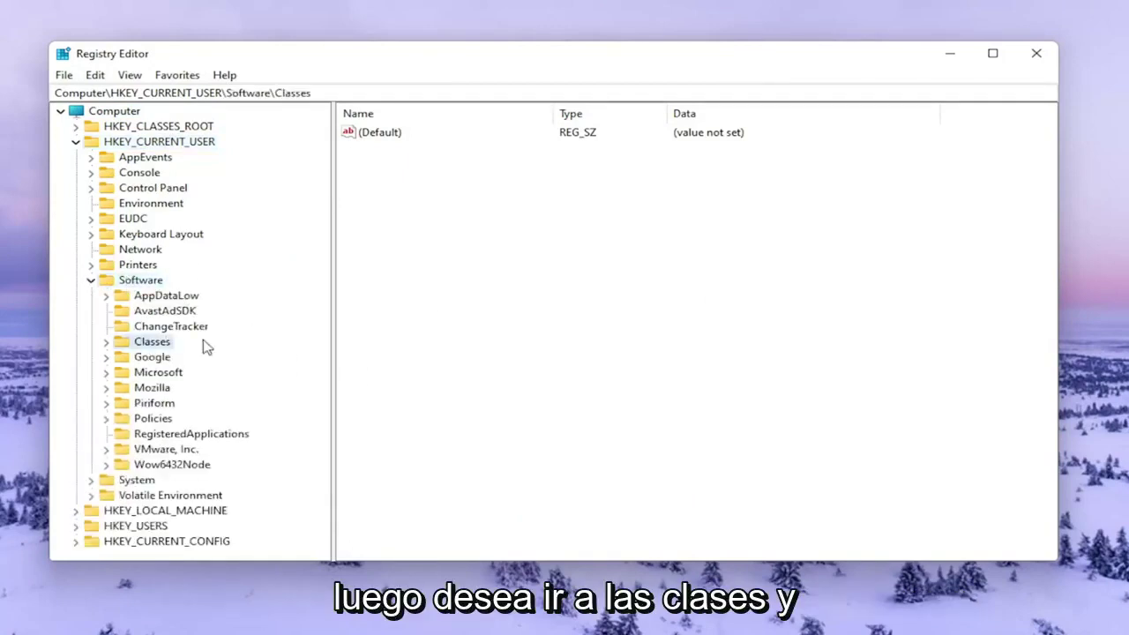
{"action": "double_click", "coordinate": [137, 343]}
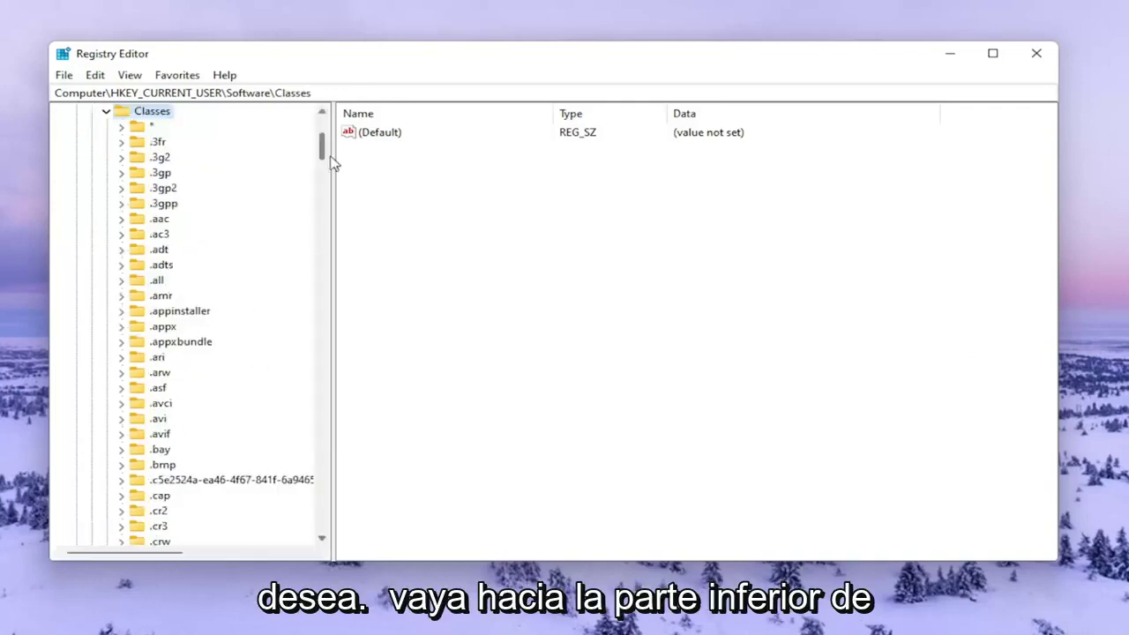
{"action": "mouse_move", "coordinate": [328, 160]}
{"action": "left_mouse_down"}
{"action": "mouse_move", "coordinate": [335, 524]}
{"action": "mouse_move", "coordinate": [339, 420]}
{"action": "left_mouse_up"}
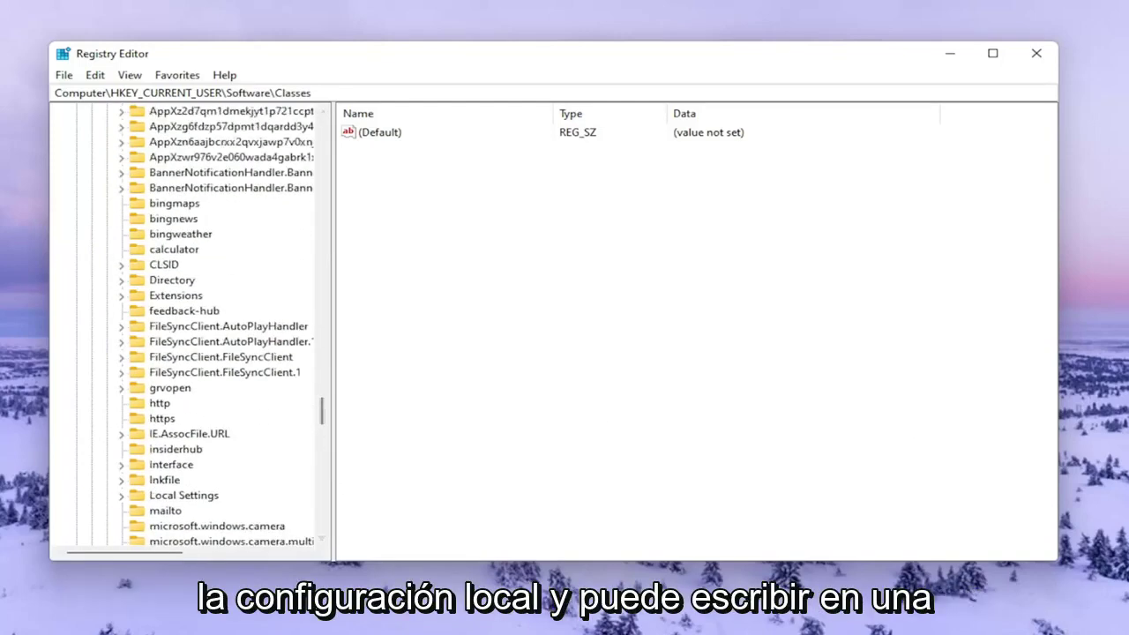
- Jump to the Local Settings key under Classes and expand it
{"action": "scroll", "coordinate": [154, 338], "scroll_direction": "up", "scroll_amount": 2}
{"action": "scroll", "coordinate": [155, 338], "scroll_direction": "up", "scroll_amount": 3}
{"action": "left_click", "coordinate": [189, 218]}
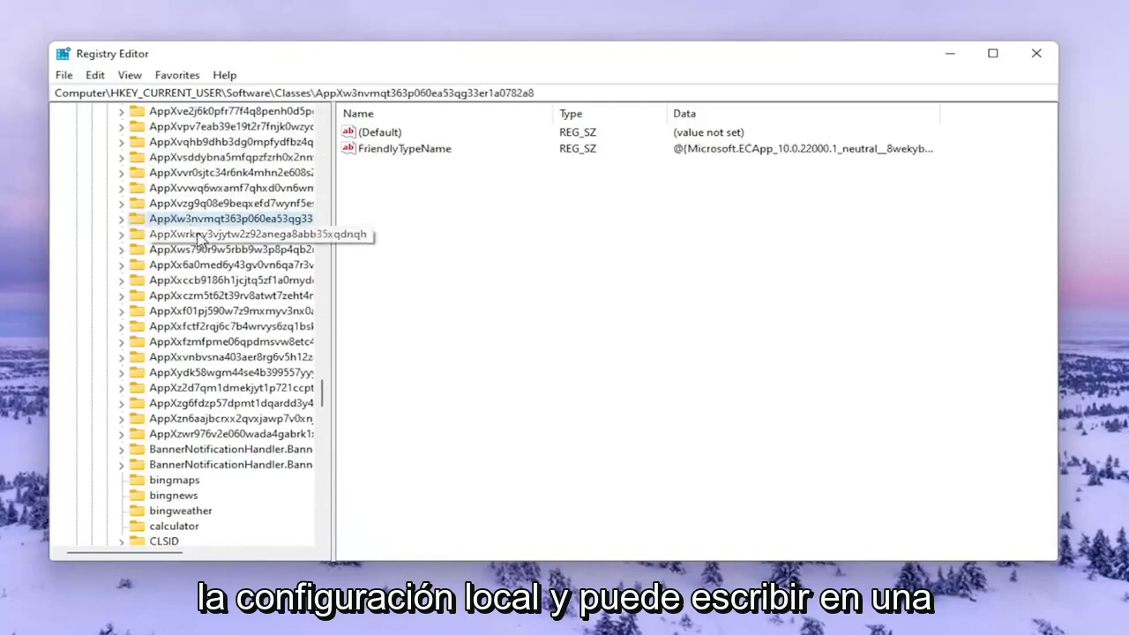
{"action": "key", "text": "l"}
{"action": "key", "text": "o"}
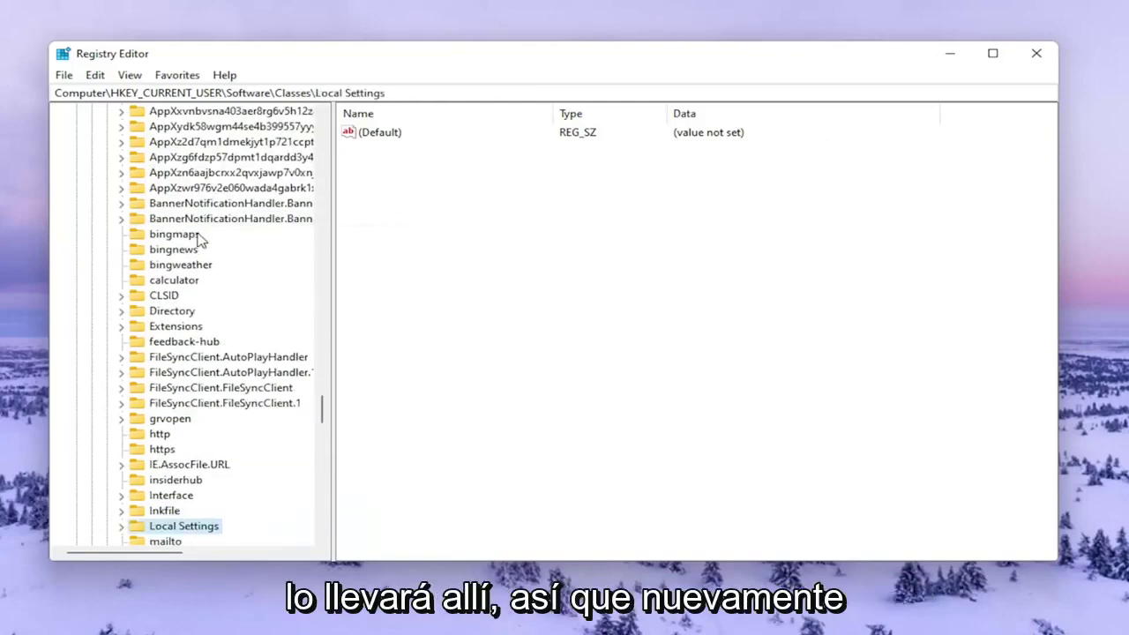
{"action": "scroll", "coordinate": [199, 341], "scroll_direction": "up", "scroll_amount": 1}
{"action": "scroll", "coordinate": [200, 419], "scroll_direction": "down", "scroll_amount": 2}
{"action": "scroll", "coordinate": [163, 413], "scroll_direction": "down", "scroll_amount": 2}
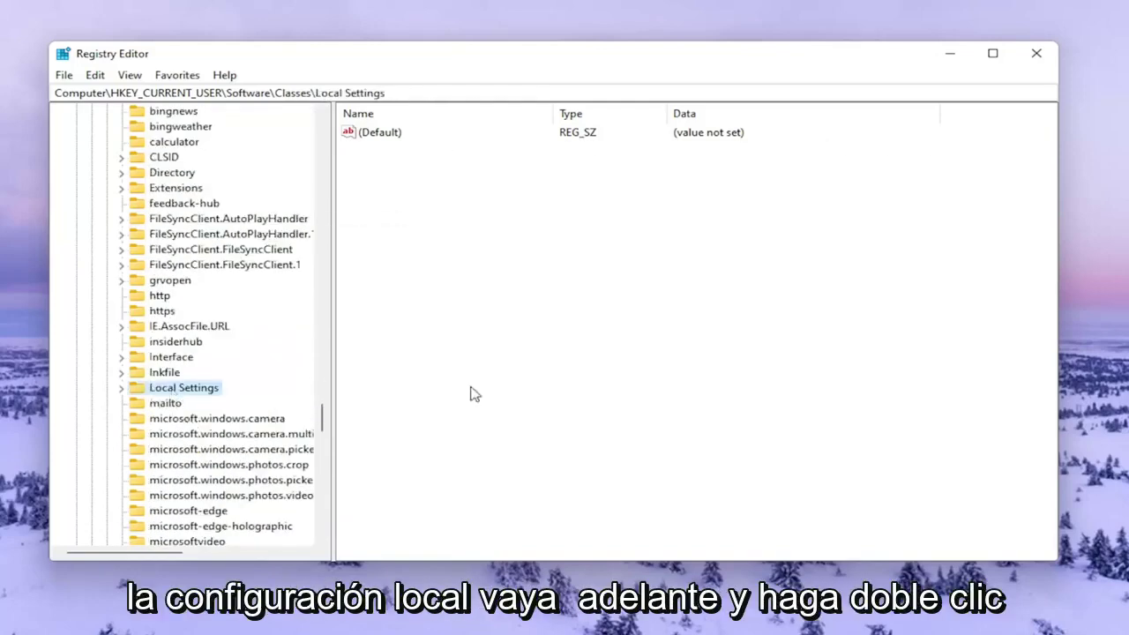
{"action": "double_click", "coordinate": [163, 390]}
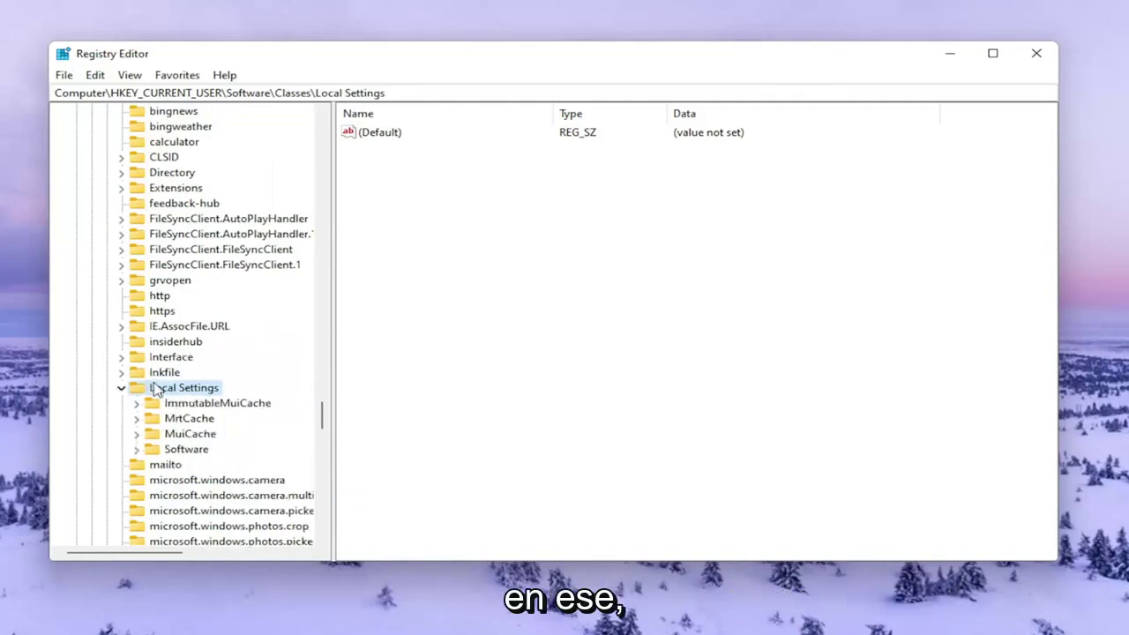
- Expand Software\Microsoft\Windows\Shell to reveal BagMRU and Bags, widening the tree pane
{"action": "left_click", "coordinate": [182, 440]}
{"action": "double_click", "coordinate": [184, 449]}
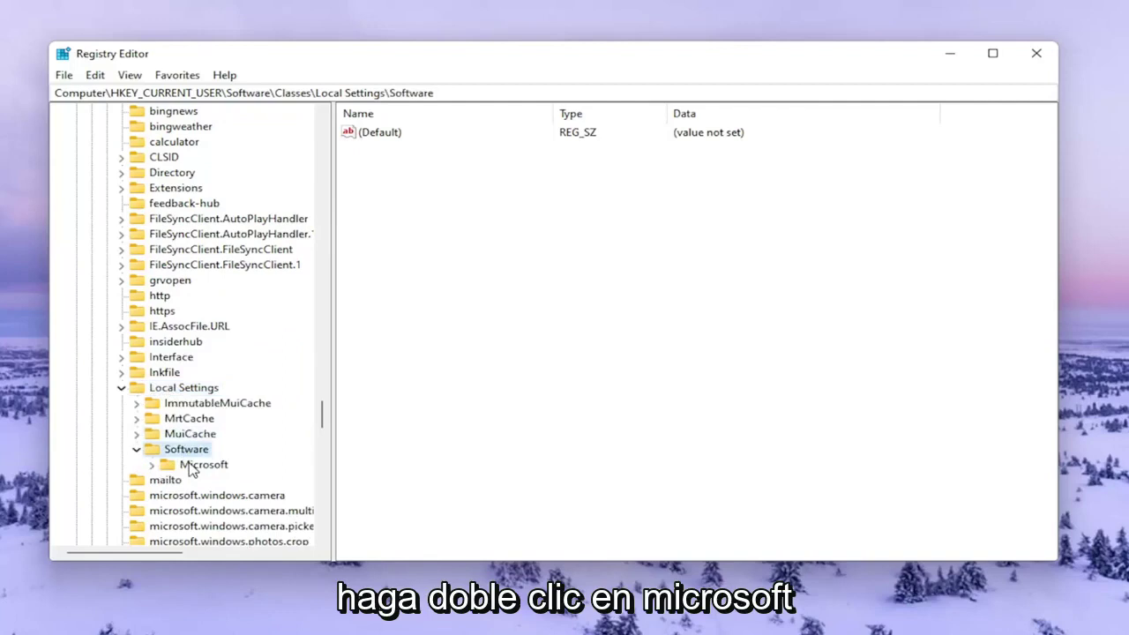
{"action": "double_click", "coordinate": [191, 466]}
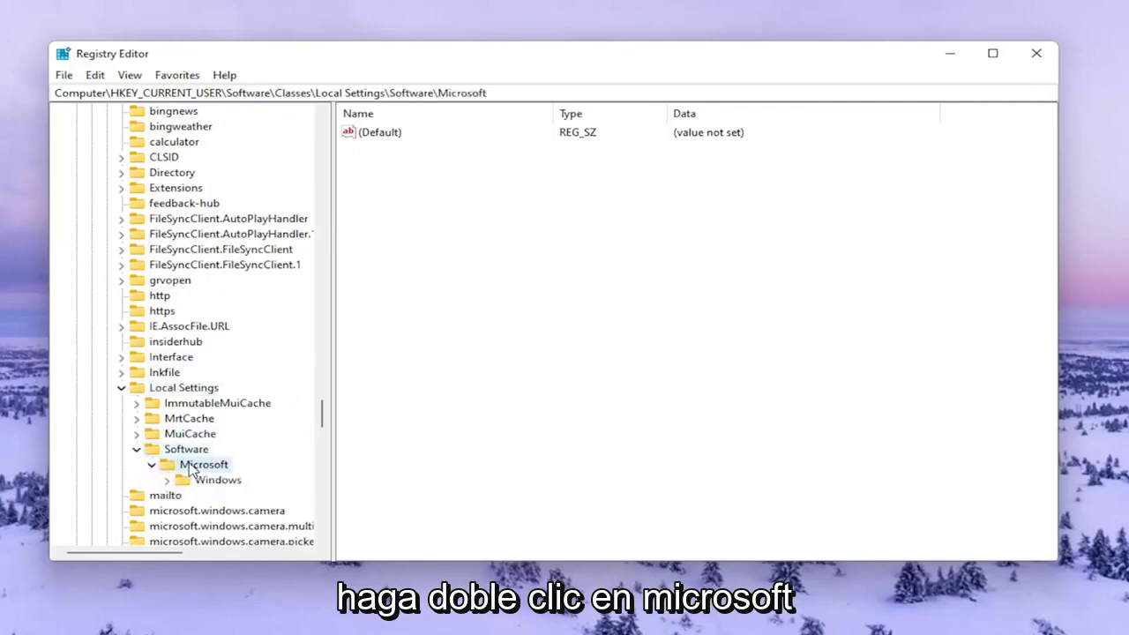
{"action": "double_click", "coordinate": [191, 483]}
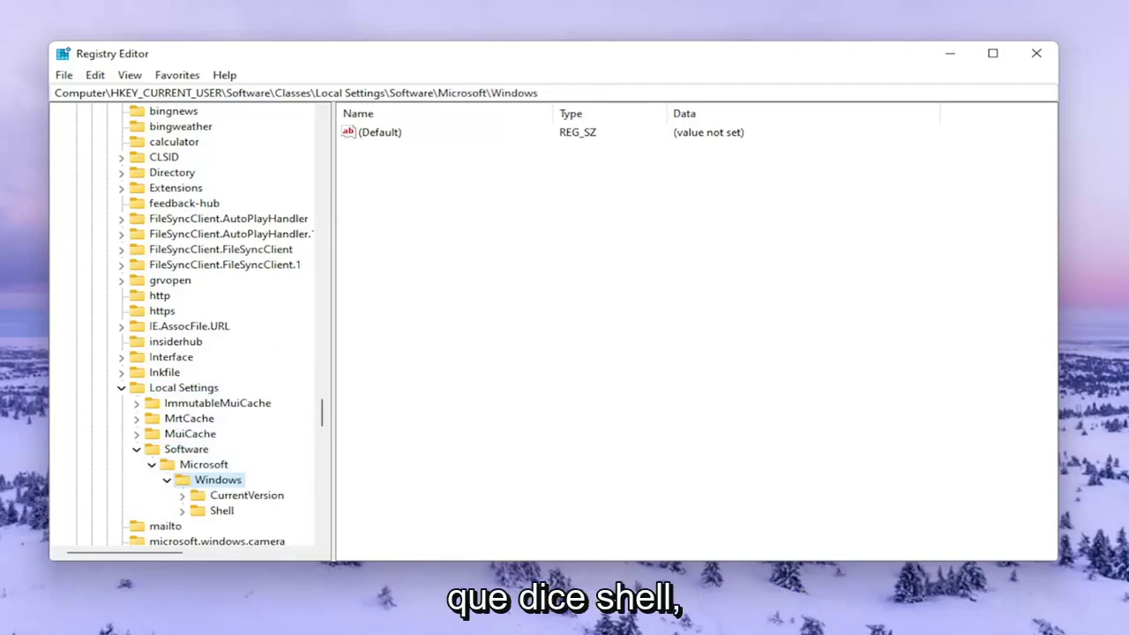
{"action": "double_click", "coordinate": [218, 511]}
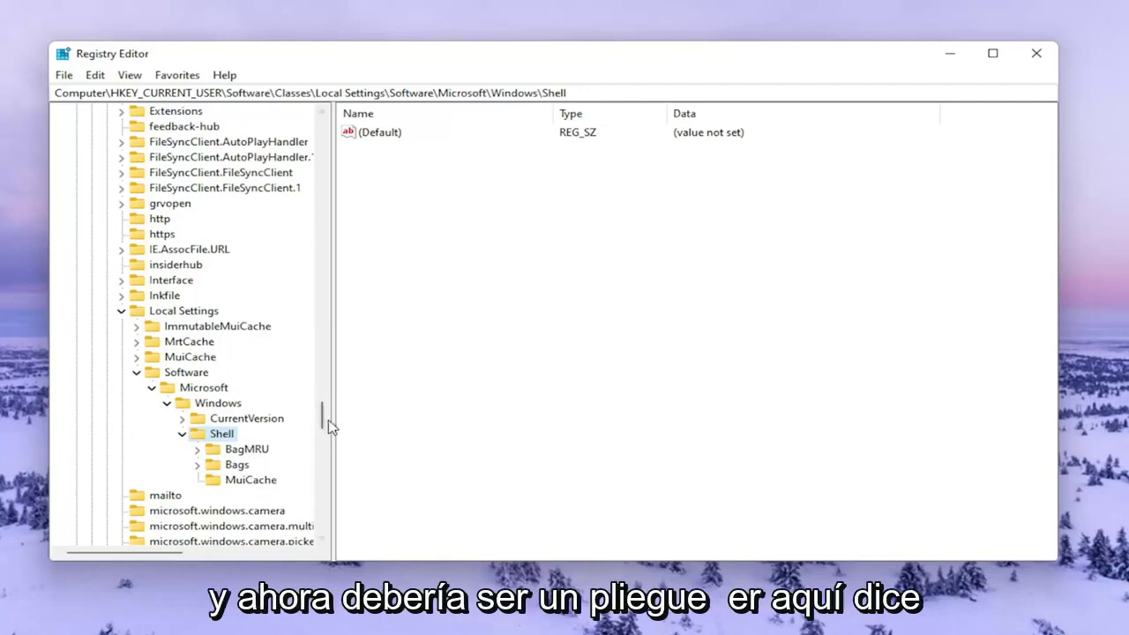
{"action": "left_click_drag", "start_coordinate": [328, 406], "coordinate": [368, 406]}
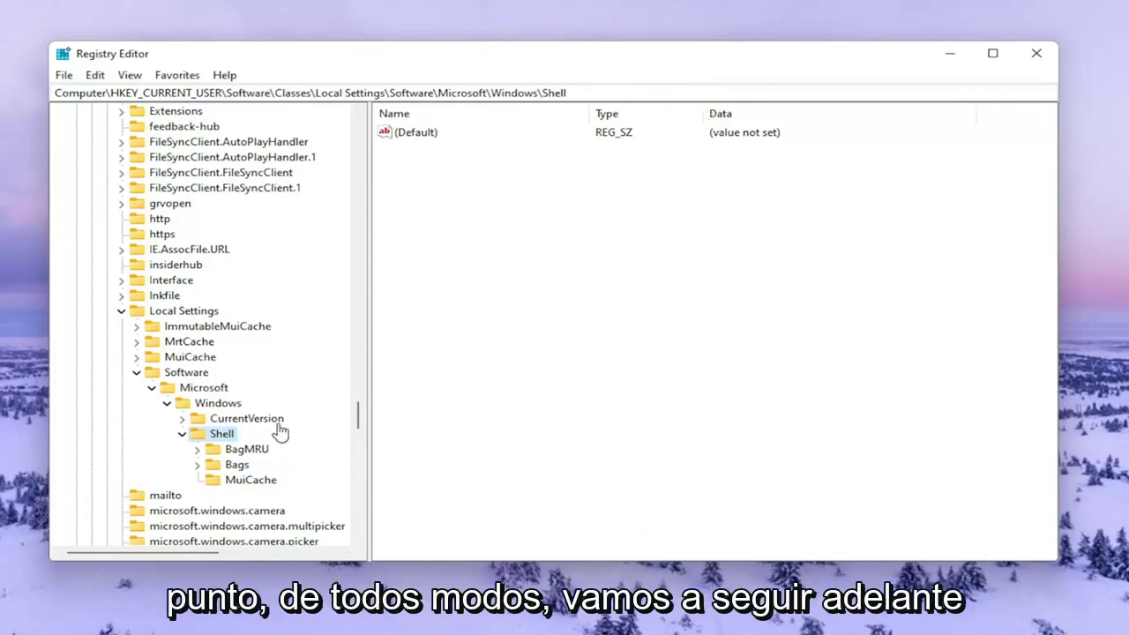
- Delete the BagMRU key under Shell and confirm the deletion
{"action": "left_click", "coordinate": [240, 452]}
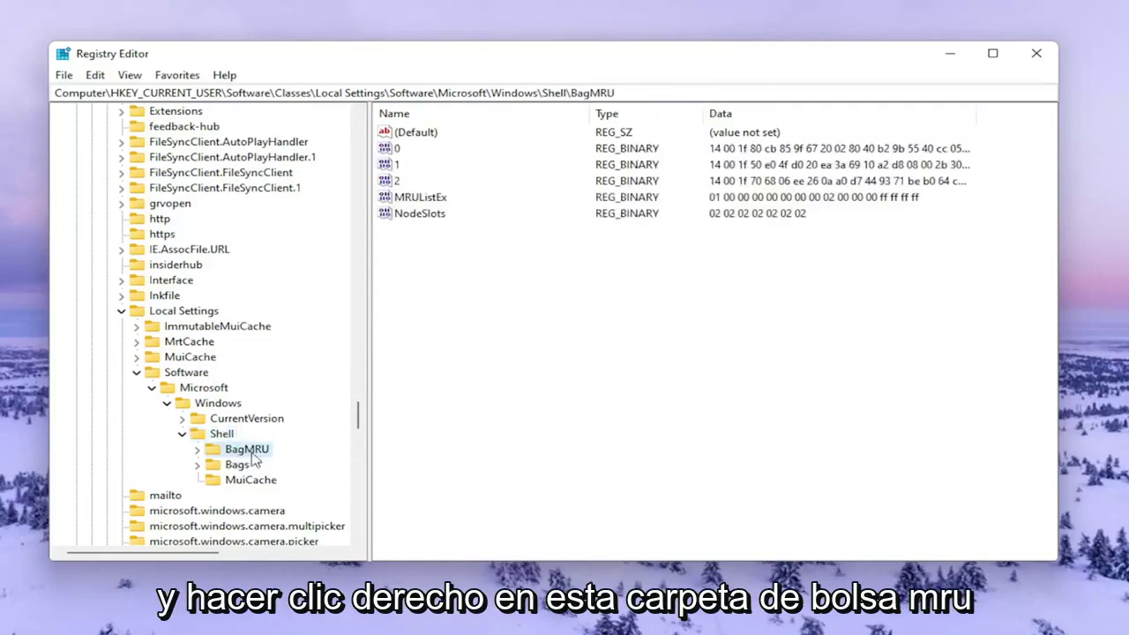
{"action": "right_click", "coordinate": [256, 454]}
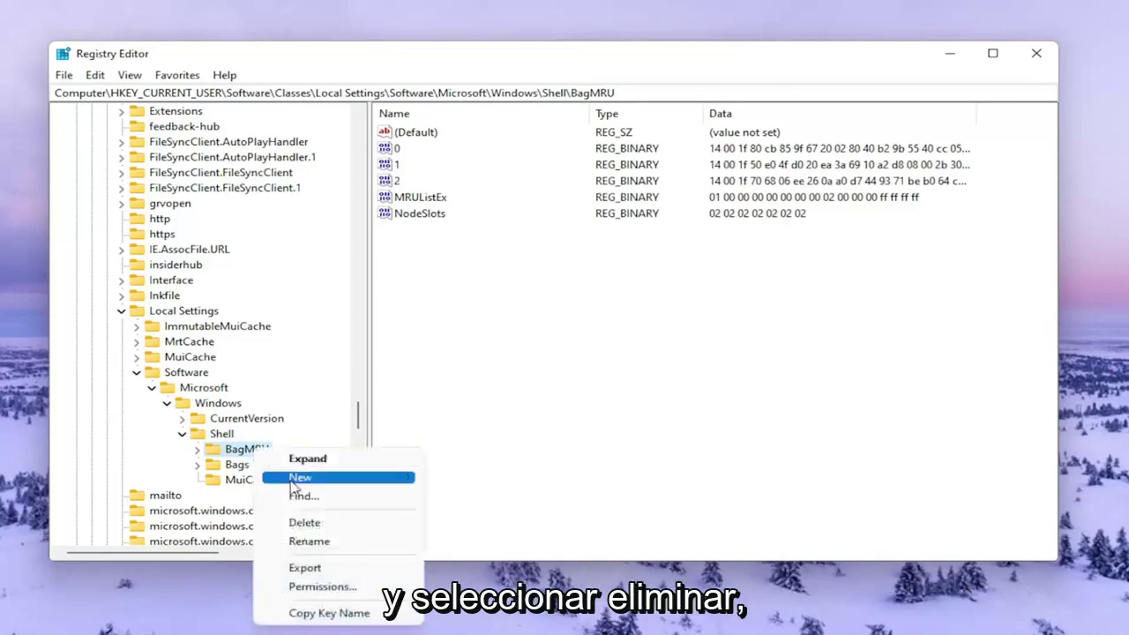
{"action": "left_click", "coordinate": [304, 523]}
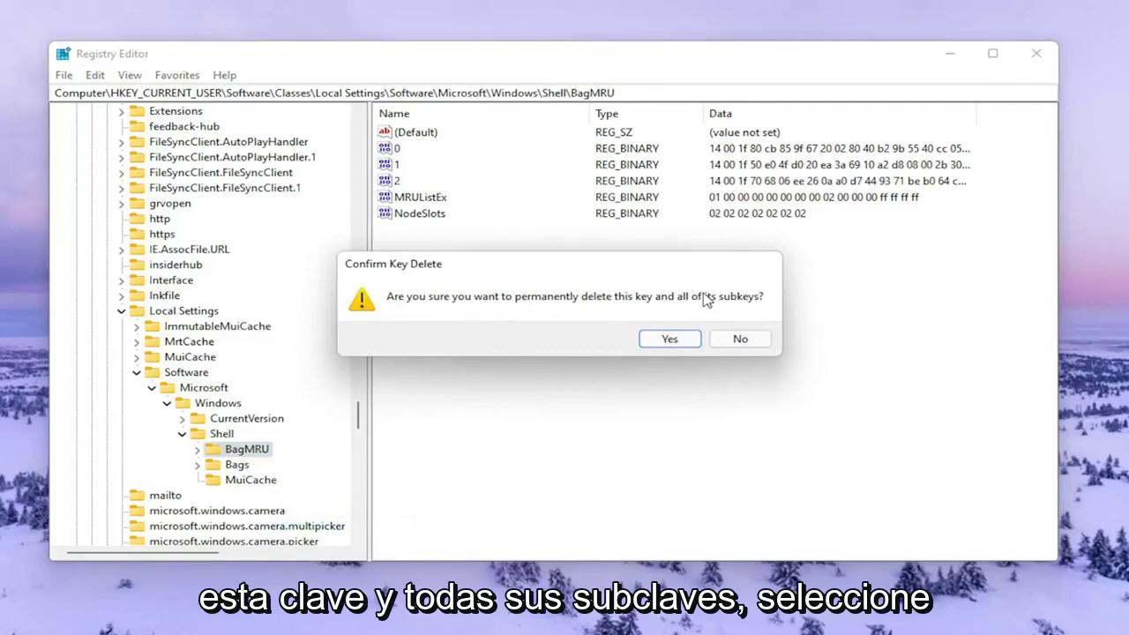
{"action": "left_click", "coordinate": [684, 340]}
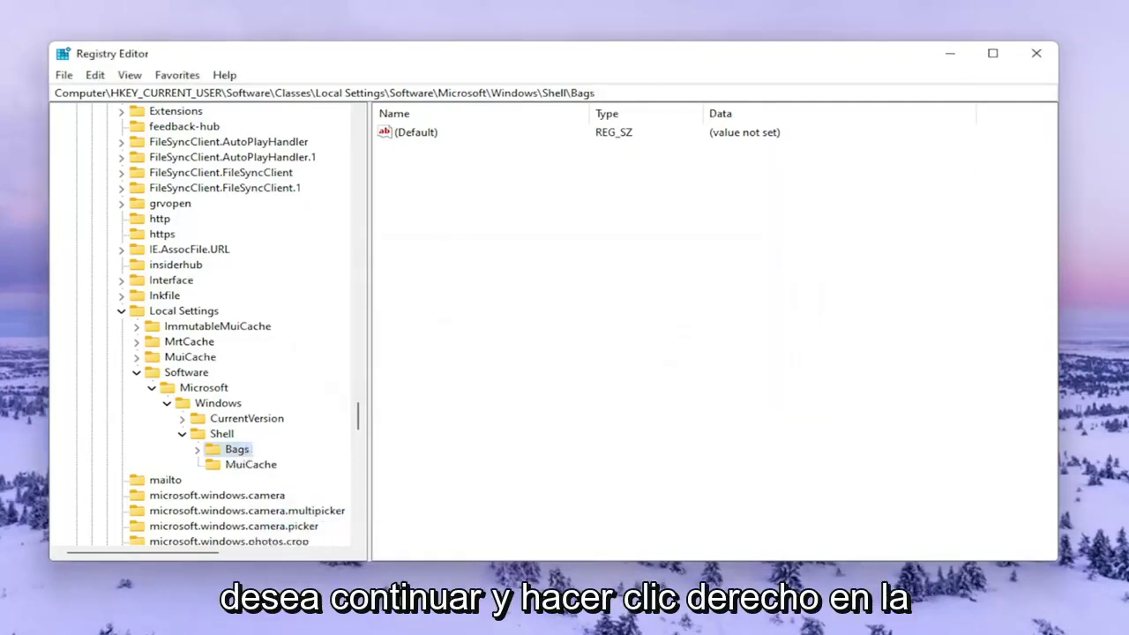
- Delete the Bags key and confirm, leaving only MuiCache under Shell
{"action": "right_click", "coordinate": [240, 452]}
{"action": "left_click", "coordinate": [279, 522]}
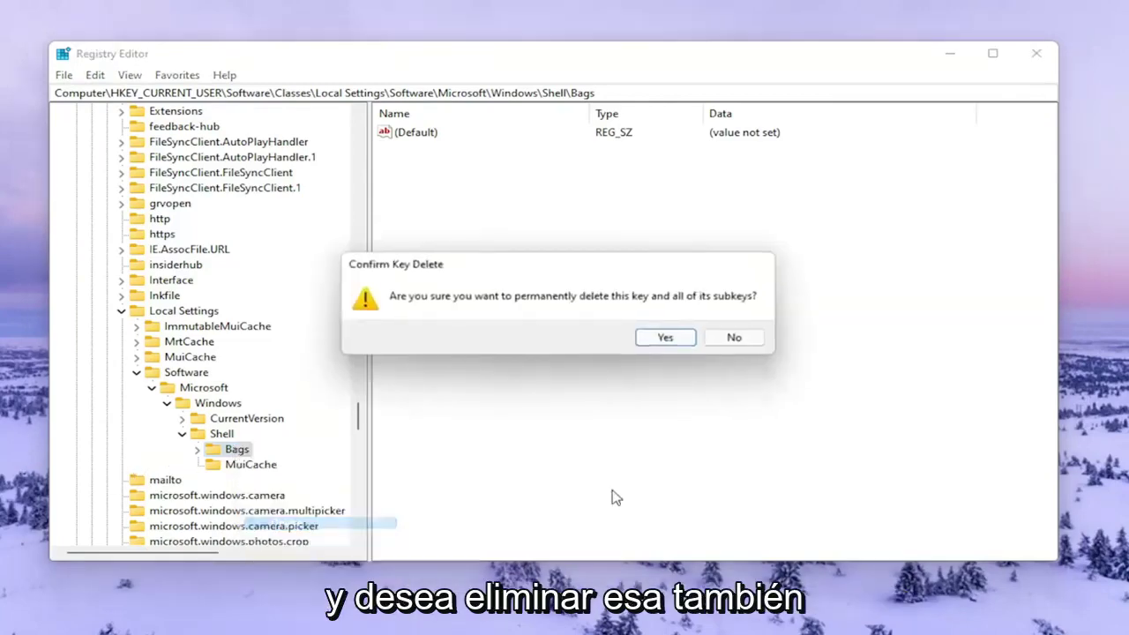
{"action": "left_click", "coordinate": [672, 342]}
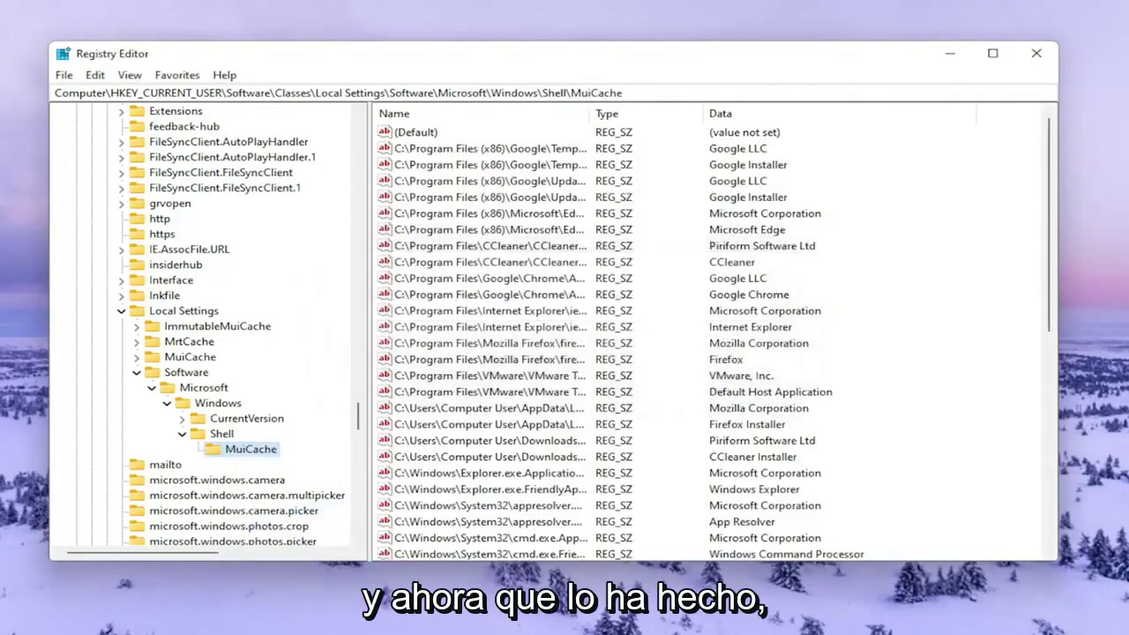
- Collapse Shell, Microsoft, Local Settings, Classes and Software back up to HKEY_CURRENT_USER
{"action": "left_click", "coordinate": [182, 434]}
{"action": "left_click", "coordinate": [152, 388]}
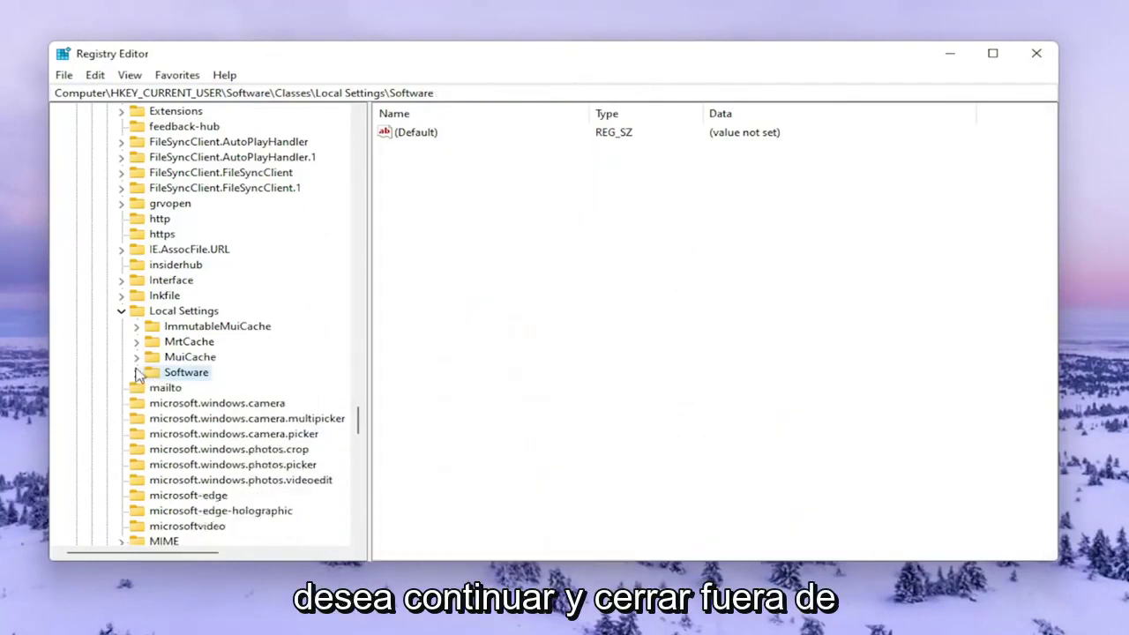
{"action": "left_click", "coordinate": [121, 310]}
{"action": "scroll", "coordinate": [323, 383], "scroll_direction": "up", "scroll_amount": 5}
{"action": "scroll", "coordinate": [346, 357], "scroll_direction": "up", "scroll_amount": 7}
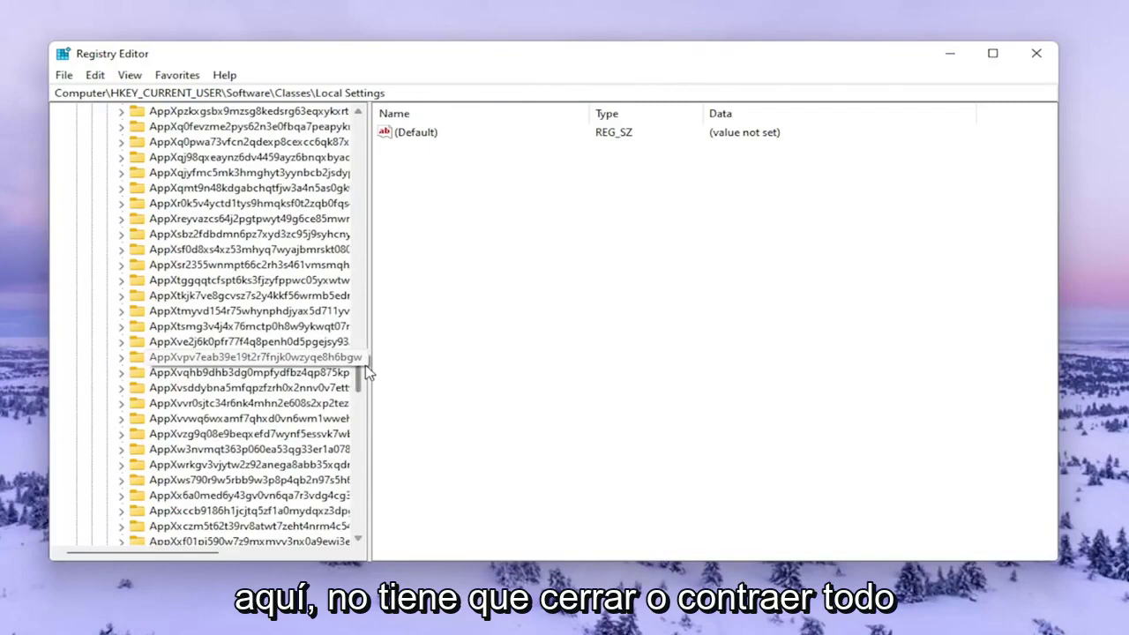
{"action": "left_click_drag", "start_coordinate": [358, 375], "coordinate": [370, 114]}
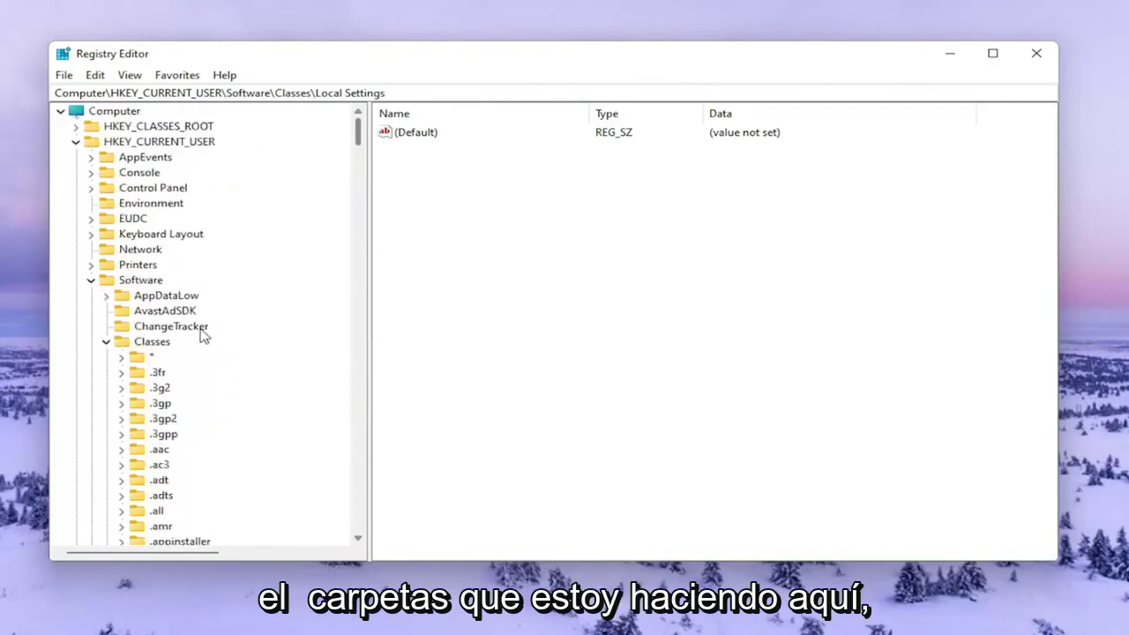
{"action": "left_click", "coordinate": [105, 340]}
{"action": "left_click", "coordinate": [91, 280]}
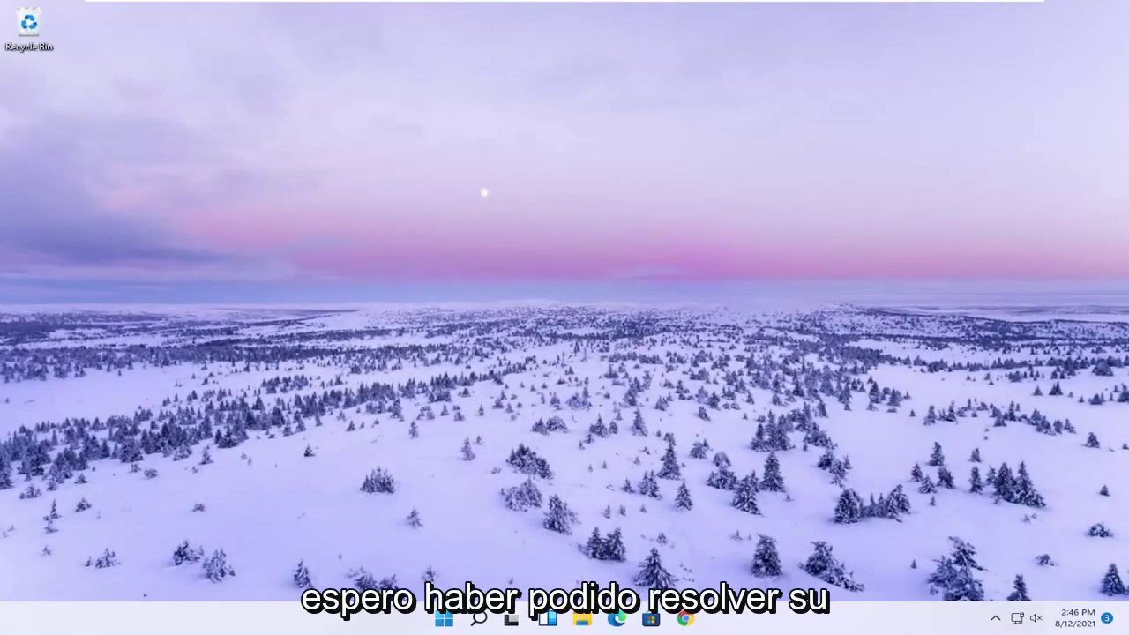
{"action": "left_click", "coordinate": [581, 615]}
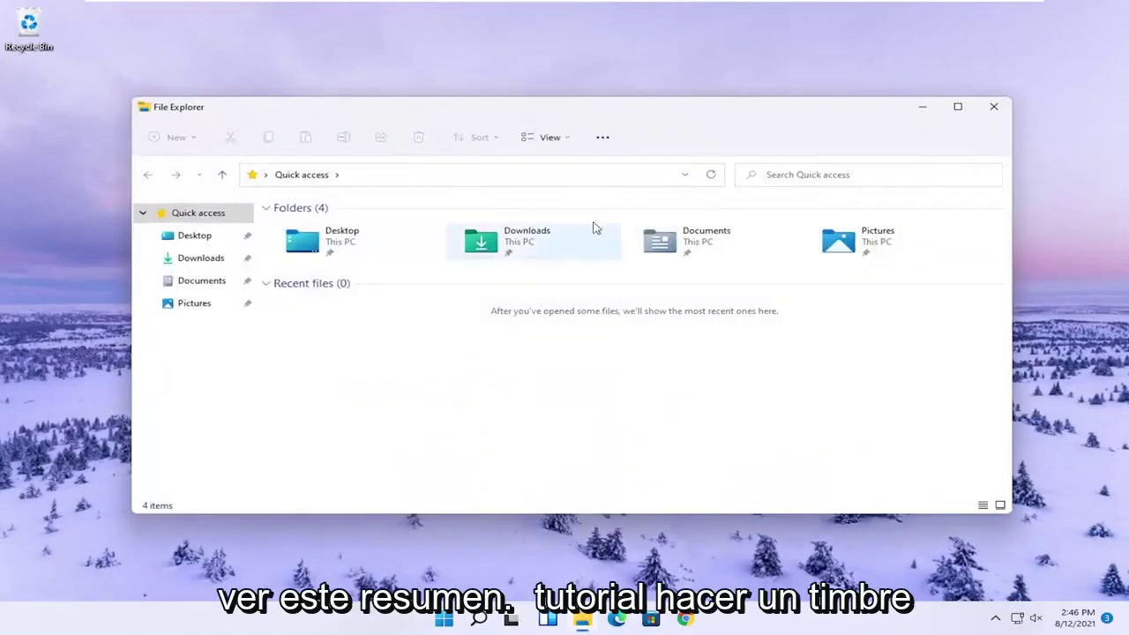
{"action": "left_click", "coordinate": [988, 111]}
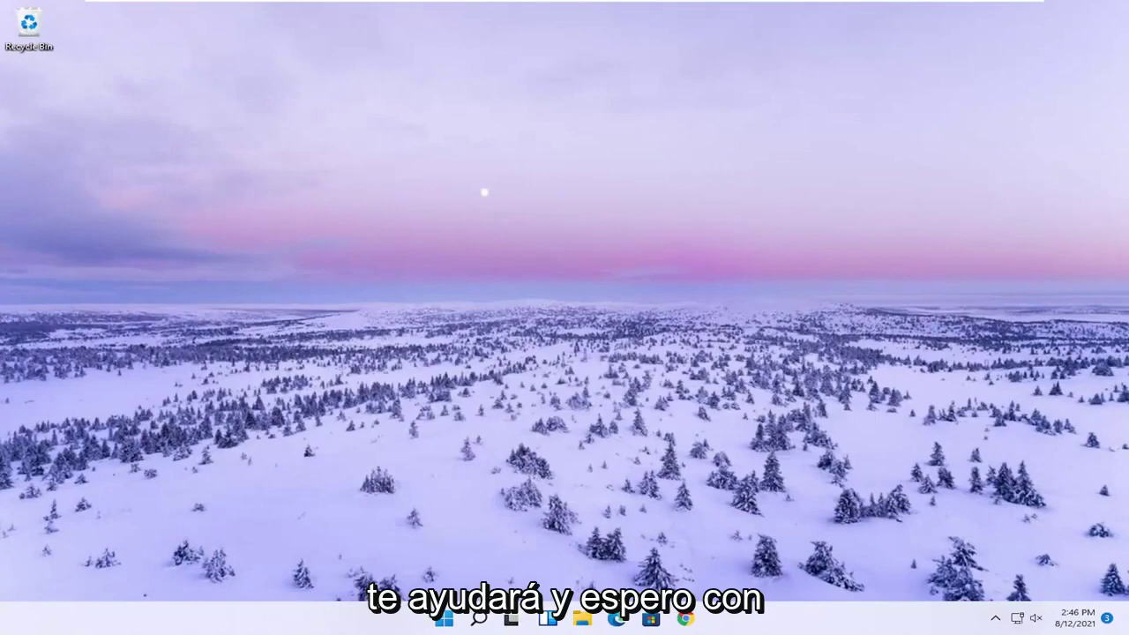